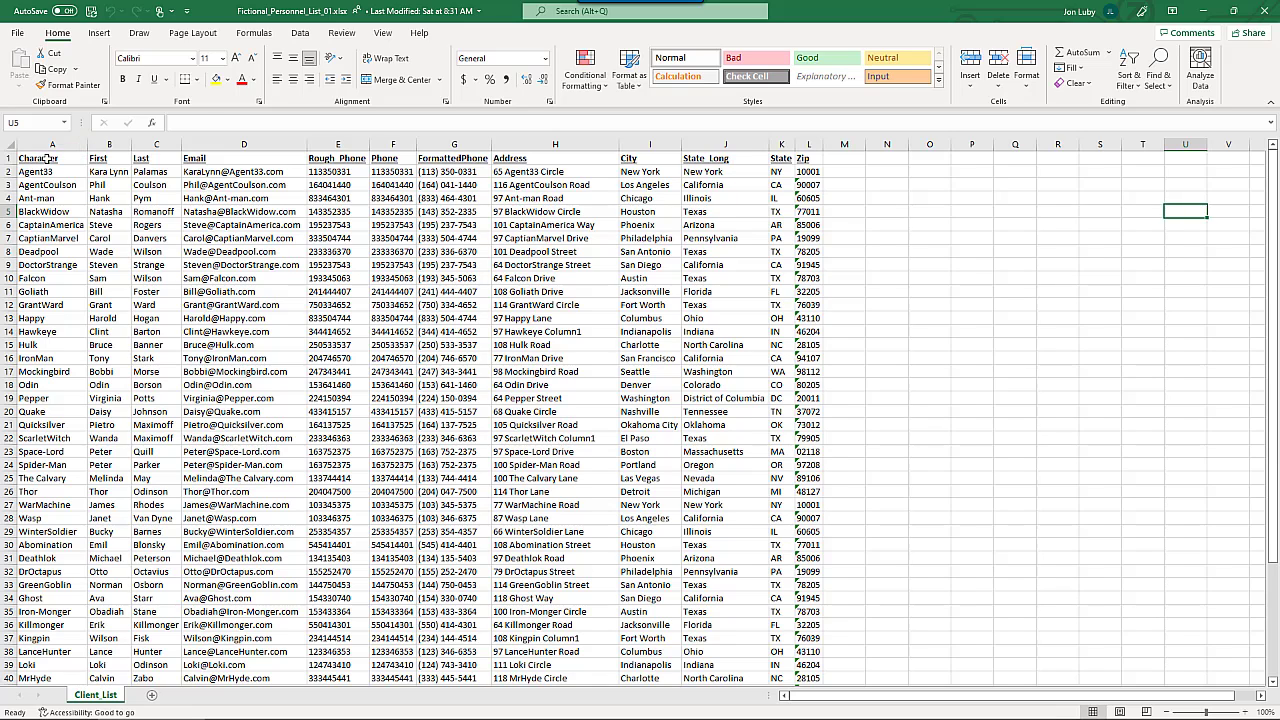
Convert the data range A1:L46 on the Client_List sheet into a table that uses its first row as headers.
{"action": "left_click_drag", "start_coordinate": [45, 160], "coordinate": [795, 636]}
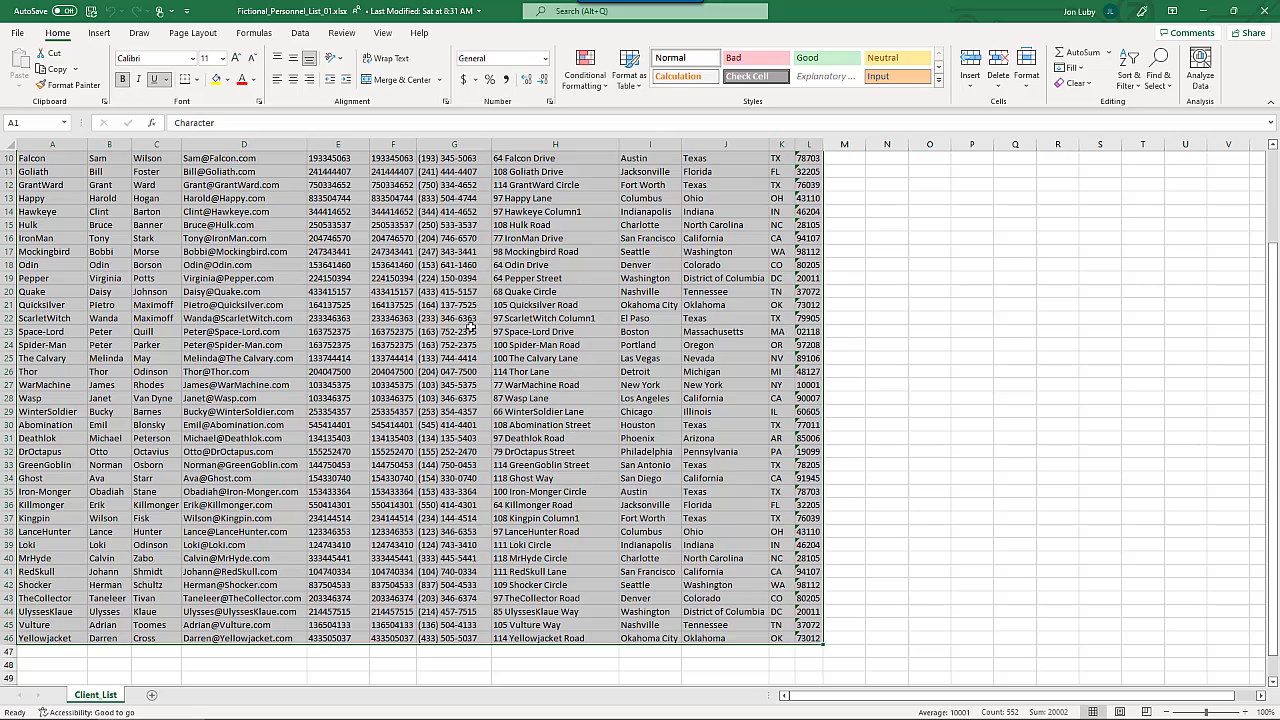
{"action": "left_click", "coordinate": [100, 33]}
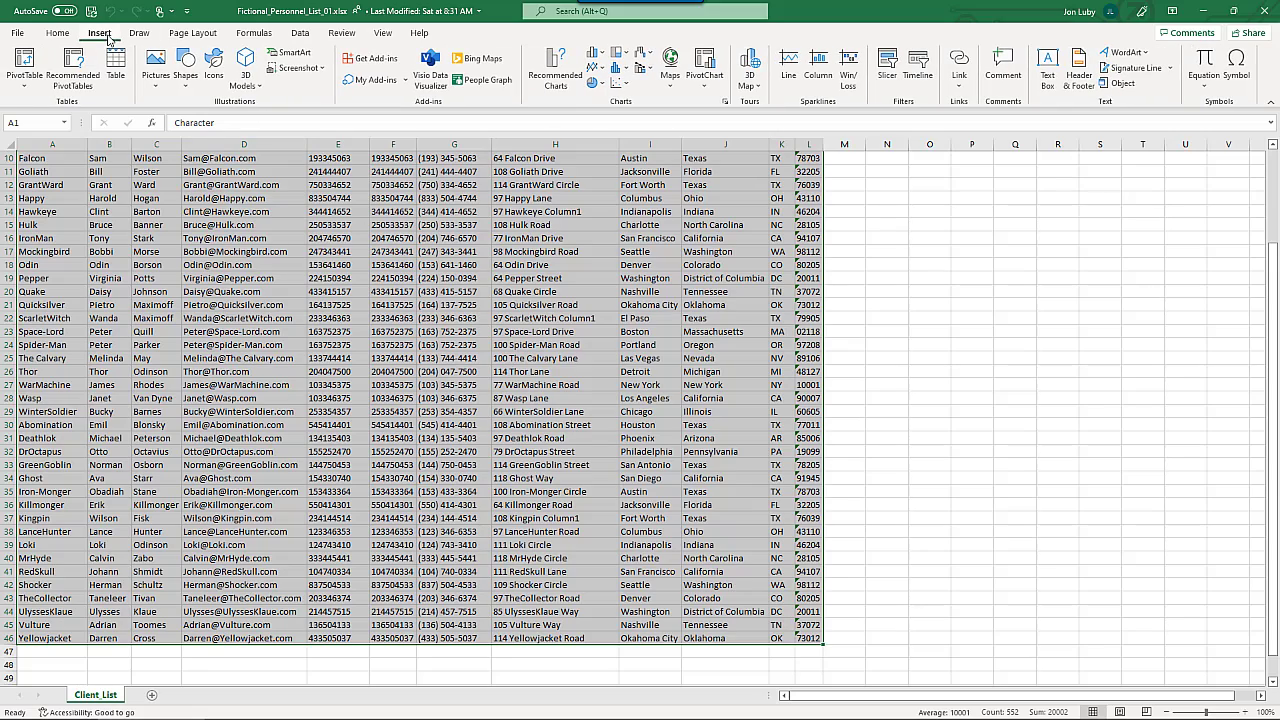
{"action": "left_click", "coordinate": [116, 65]}
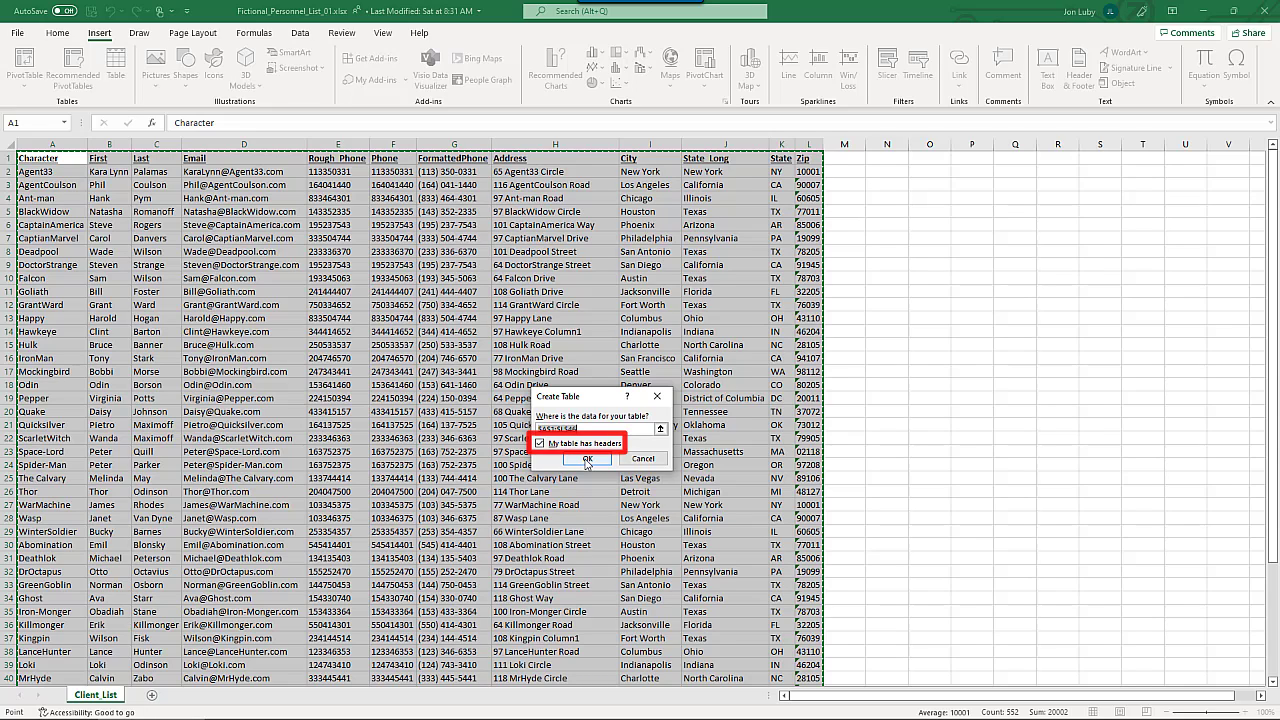
{"action": "left_click", "coordinate": [587, 459]}
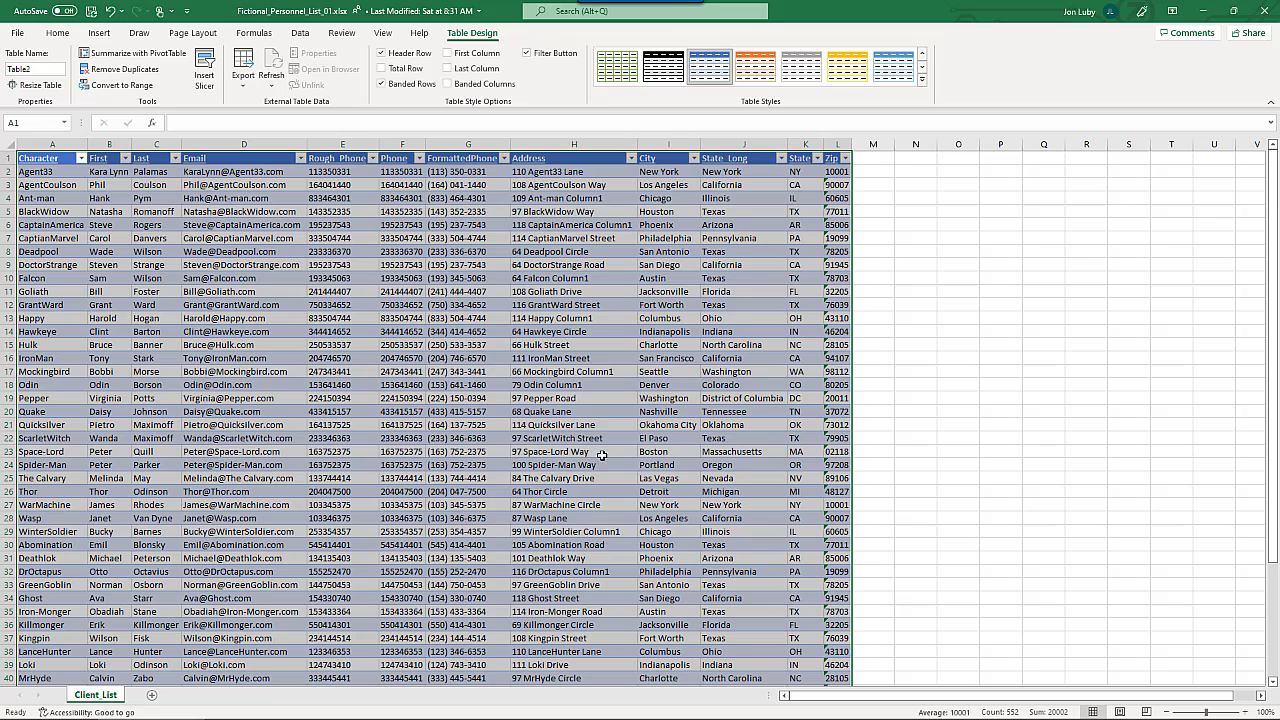
Apply the orange medium table style with banded rows to the table and deselect it.
{"action": "left_click", "coordinate": [923, 86]}
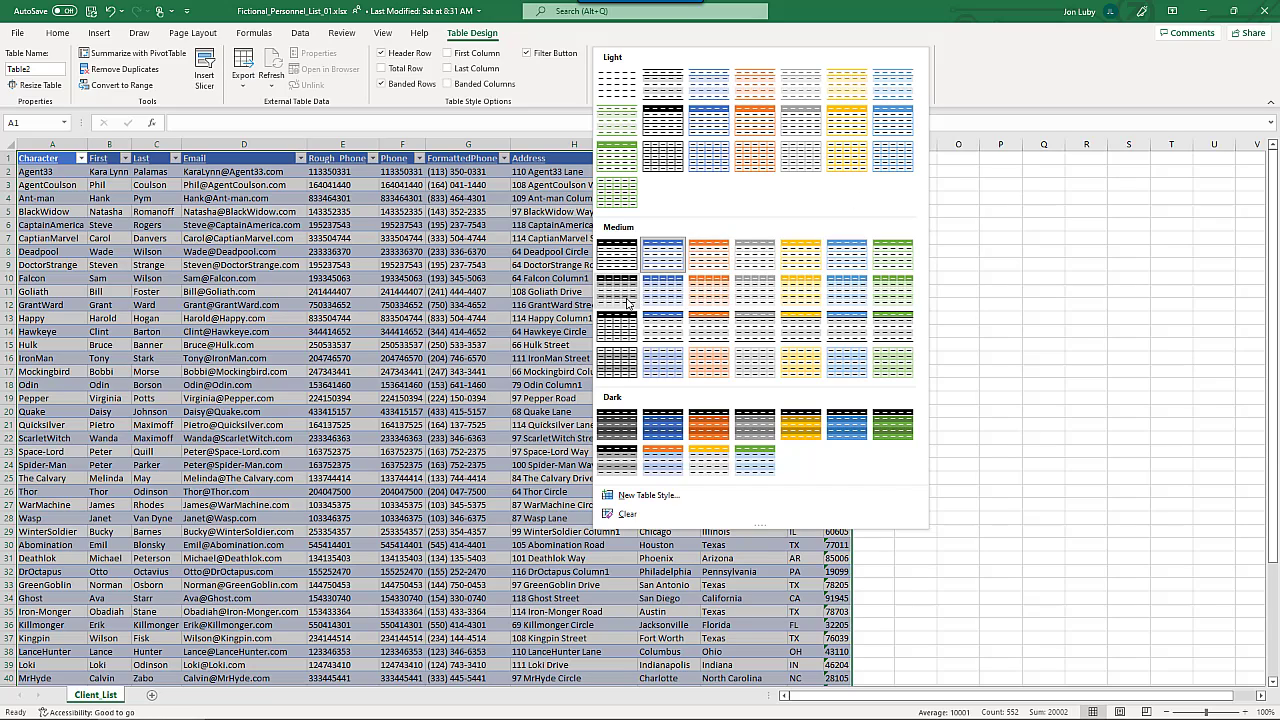
{"action": "key", "text": "Escape"}
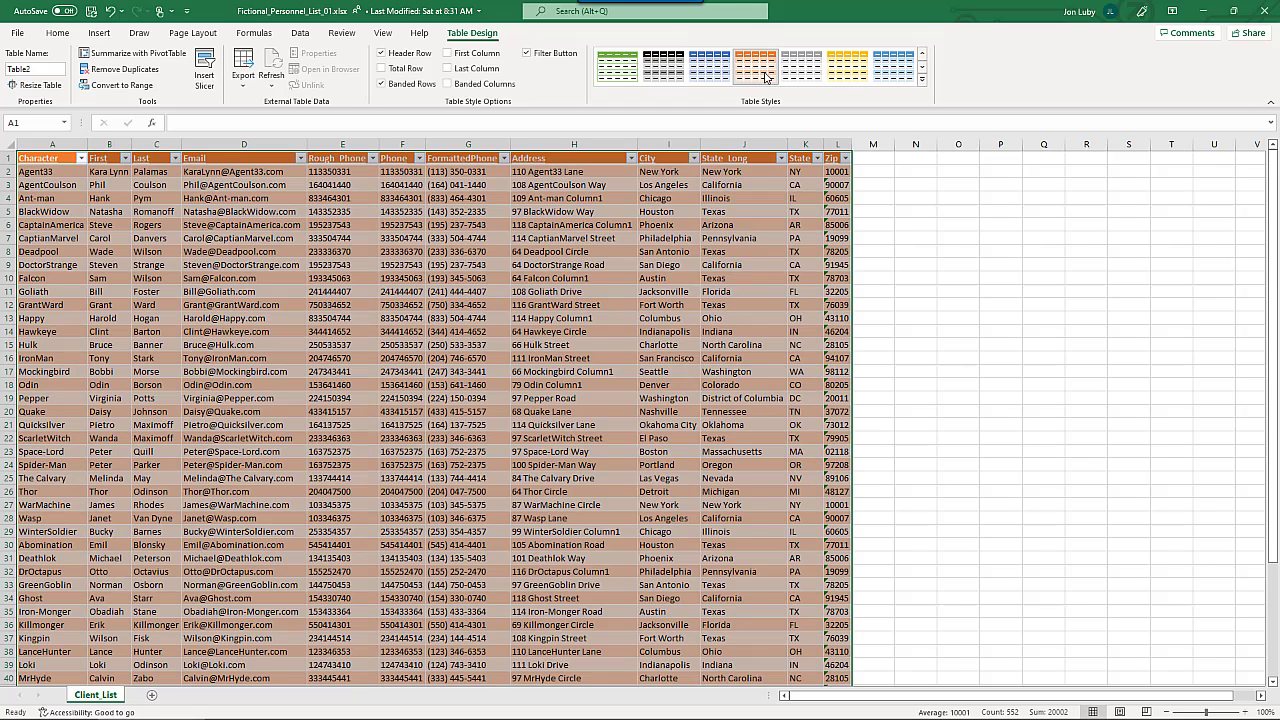
{"action": "left_click", "coordinate": [766, 78]}
{"action": "left_click", "coordinate": [912, 252]}
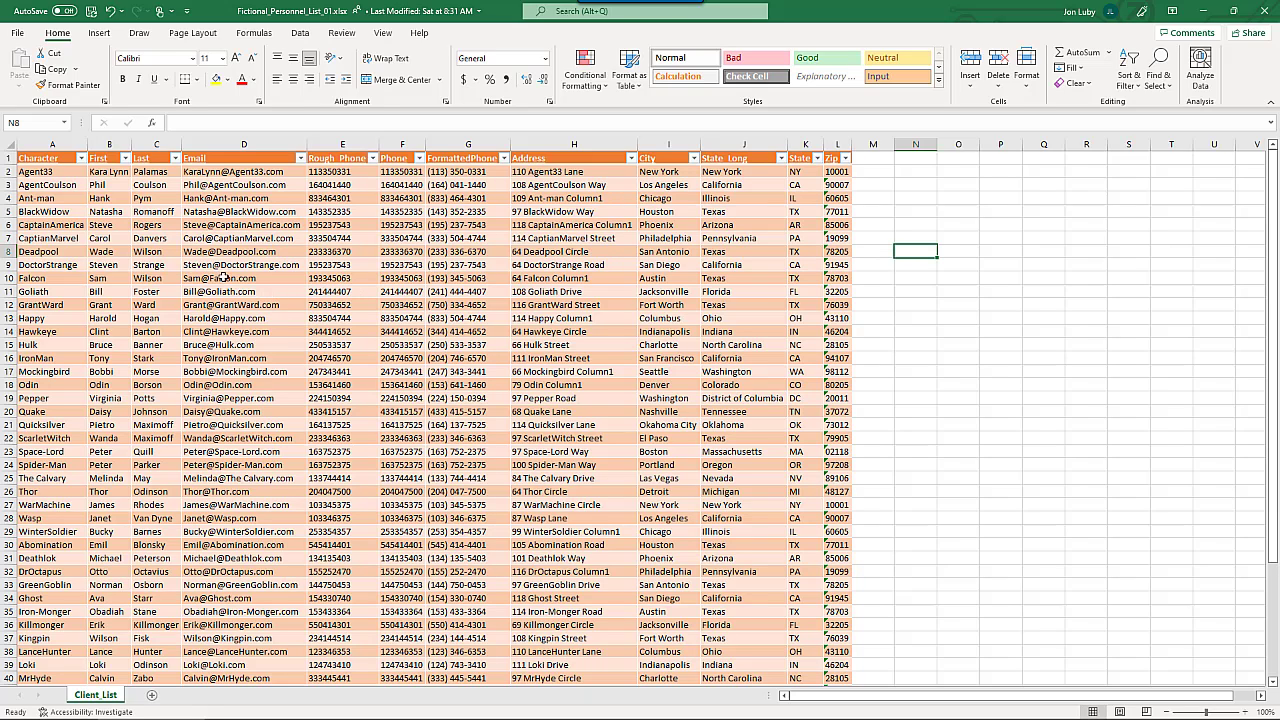
Sort the table A to Z by the Character column and re-sort it A to Z by the First column.
{"action": "left_click", "coordinate": [82, 158]}
{"action": "left_click", "coordinate": [60, 174]}
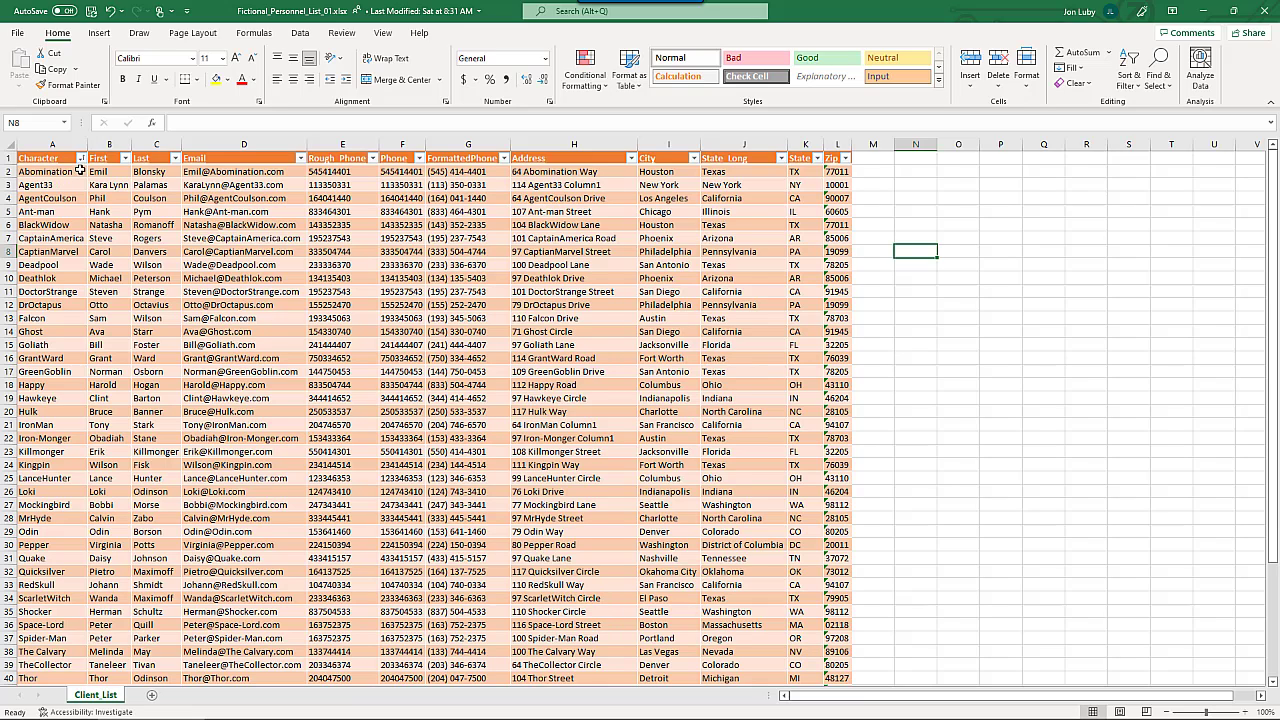
{"action": "left_click", "coordinate": [126, 159]}
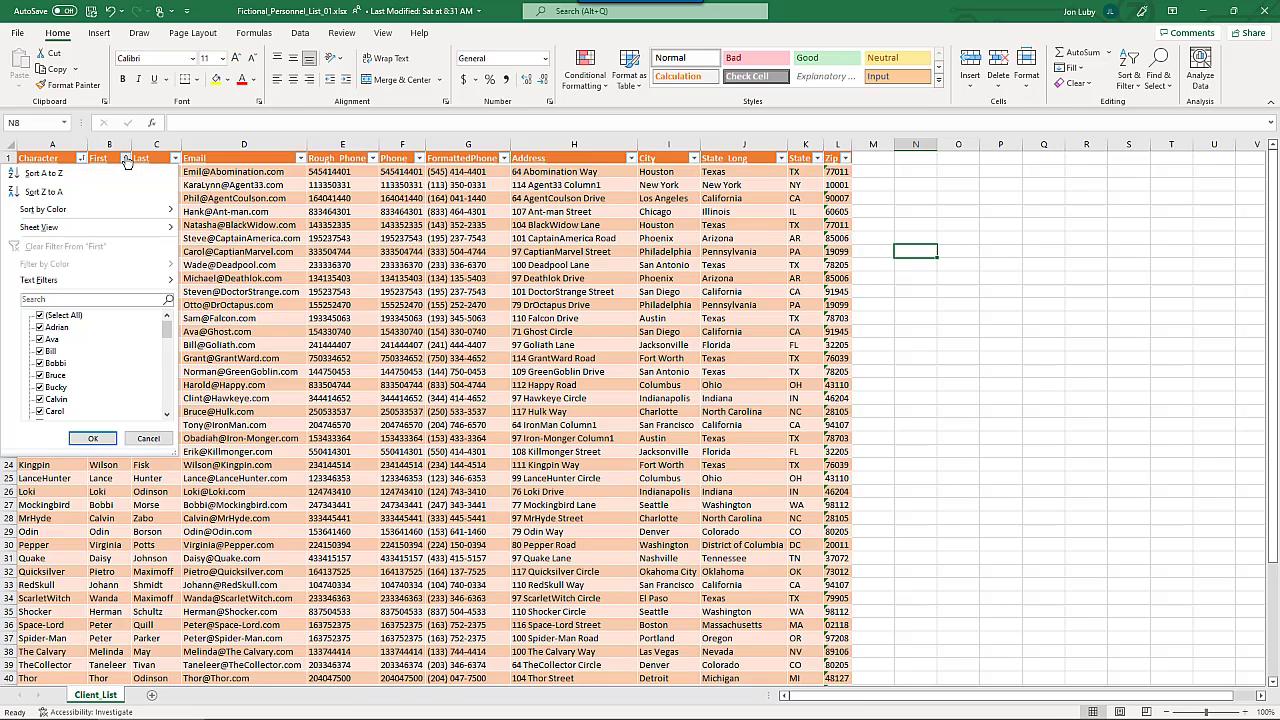
{"action": "left_click", "coordinate": [90, 174]}
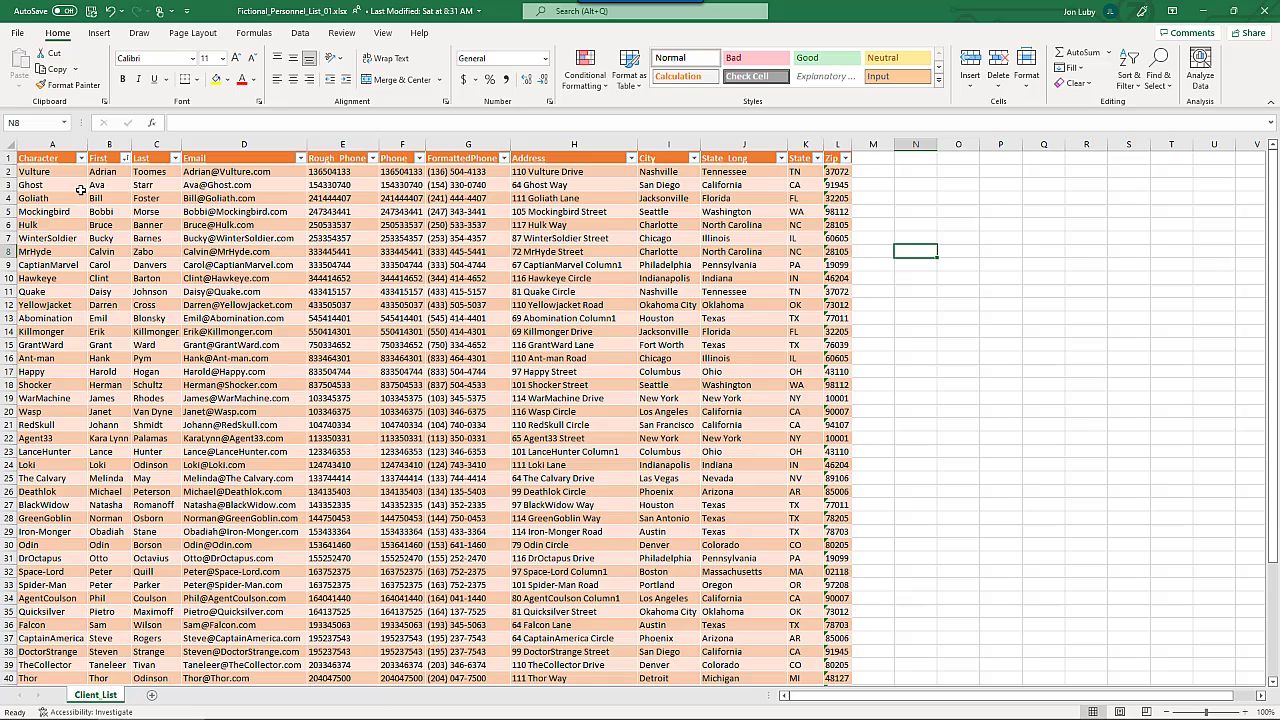
Filter the First column to show only Bruce, and clear that filter again.
{"action": "left_click", "coordinate": [125, 159]}
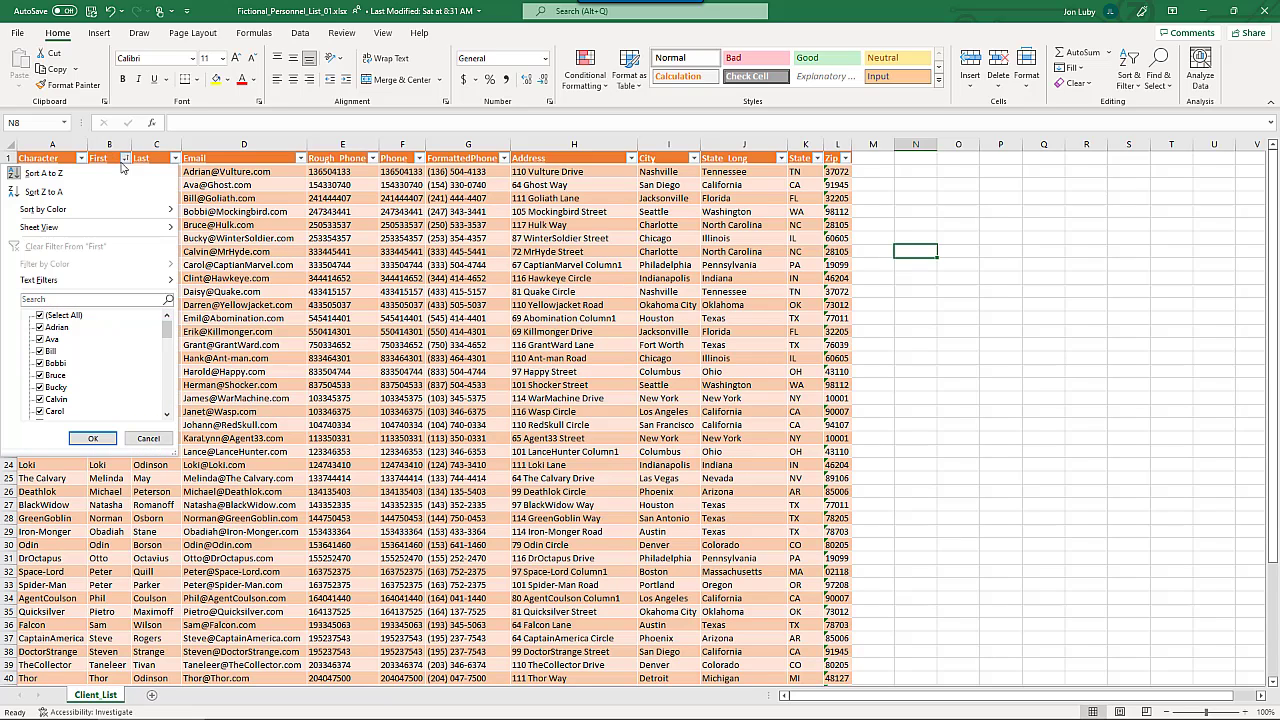
{"action": "left_click", "coordinate": [40, 316]}
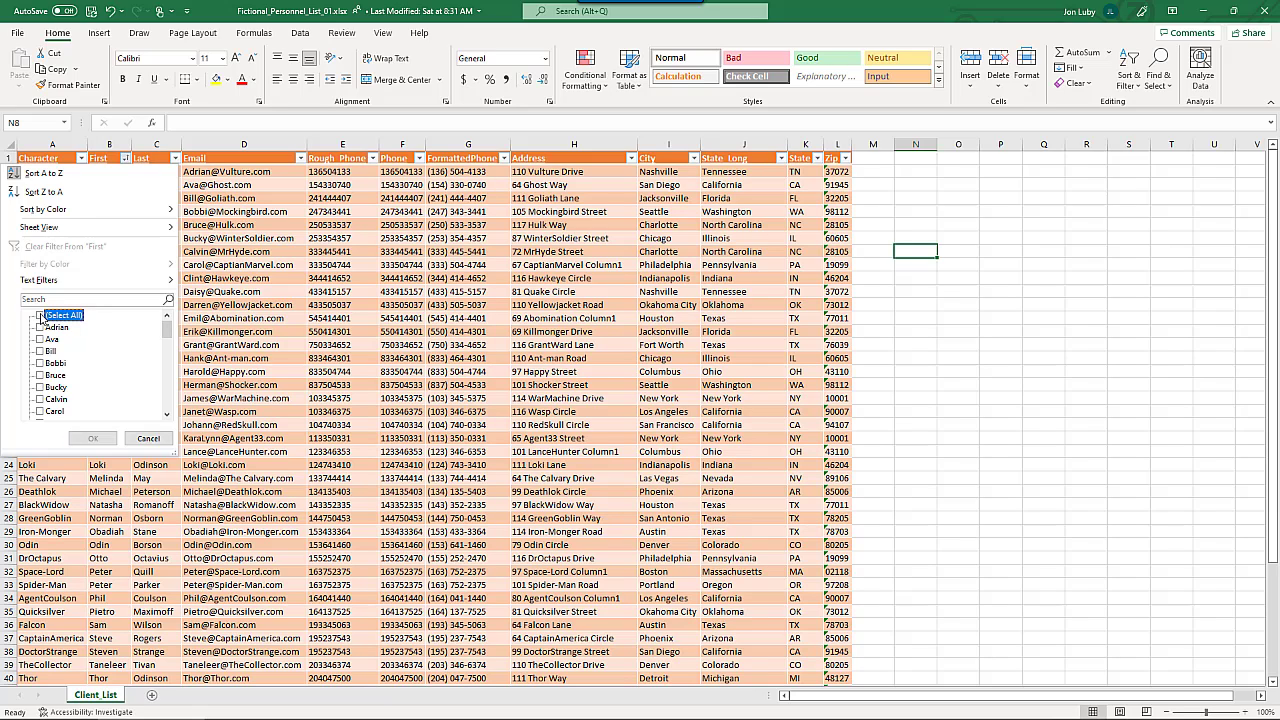
{"action": "left_click", "coordinate": [40, 375]}
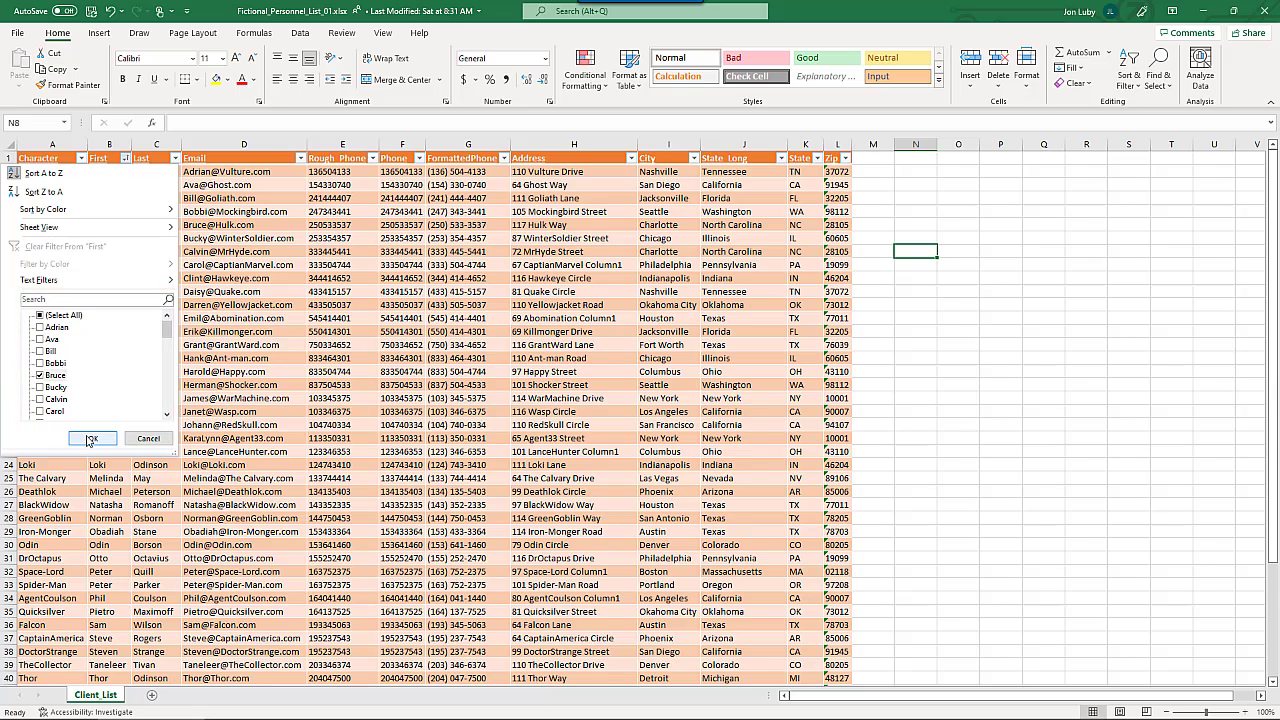
{"action": "left_click", "coordinate": [86, 437]}
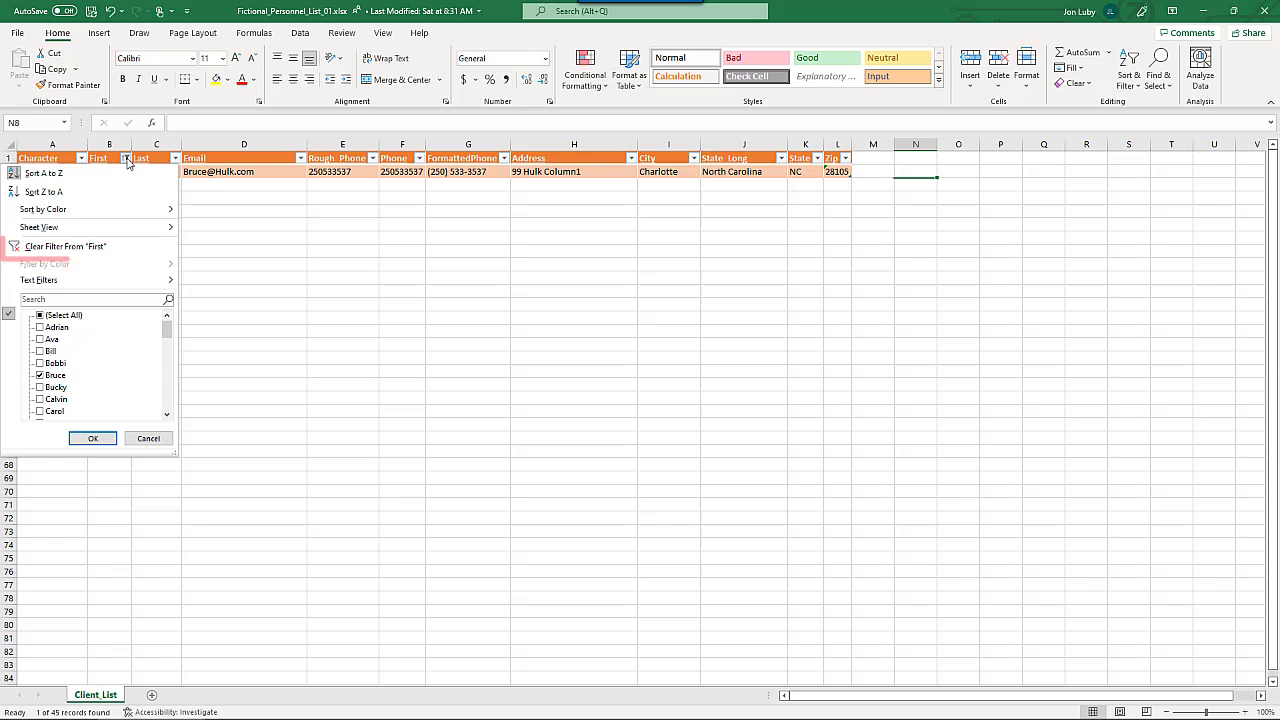
{"action": "left_click", "coordinate": [78, 251]}
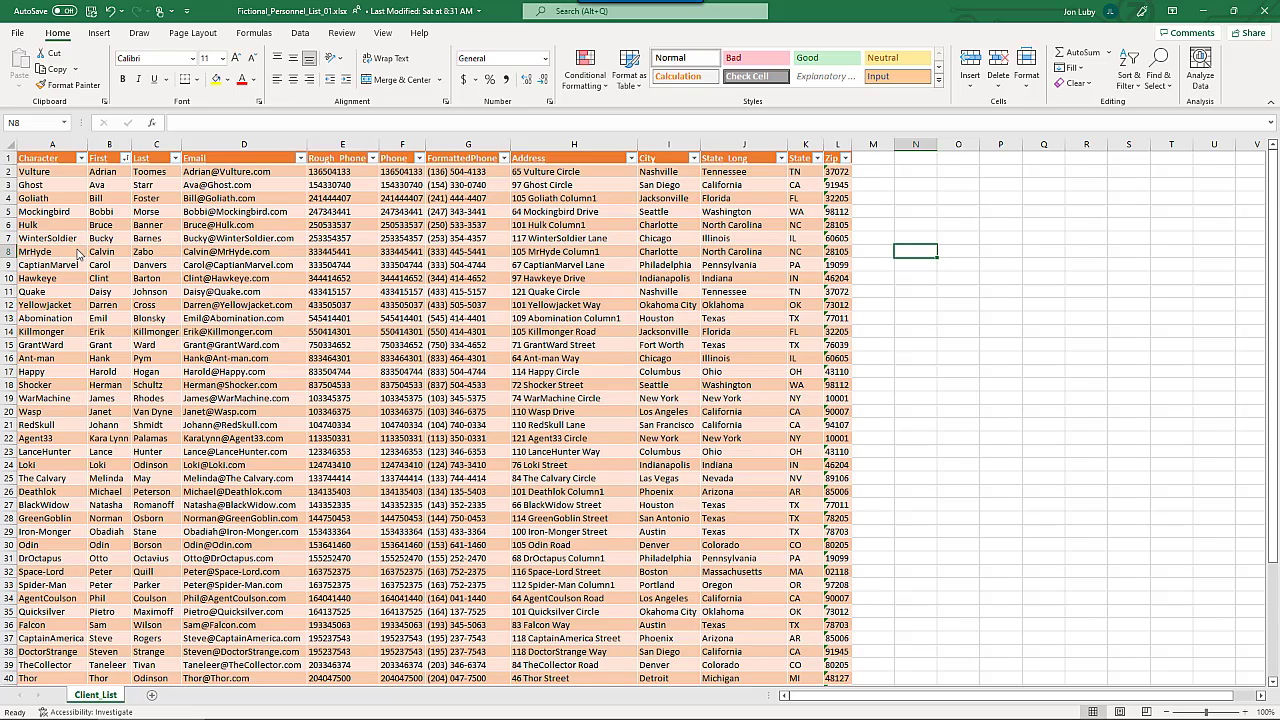
Filter the Phone column with a text filter for values beginning with 433, and clear that filter again.
{"action": "left_click", "coordinate": [420, 159]}
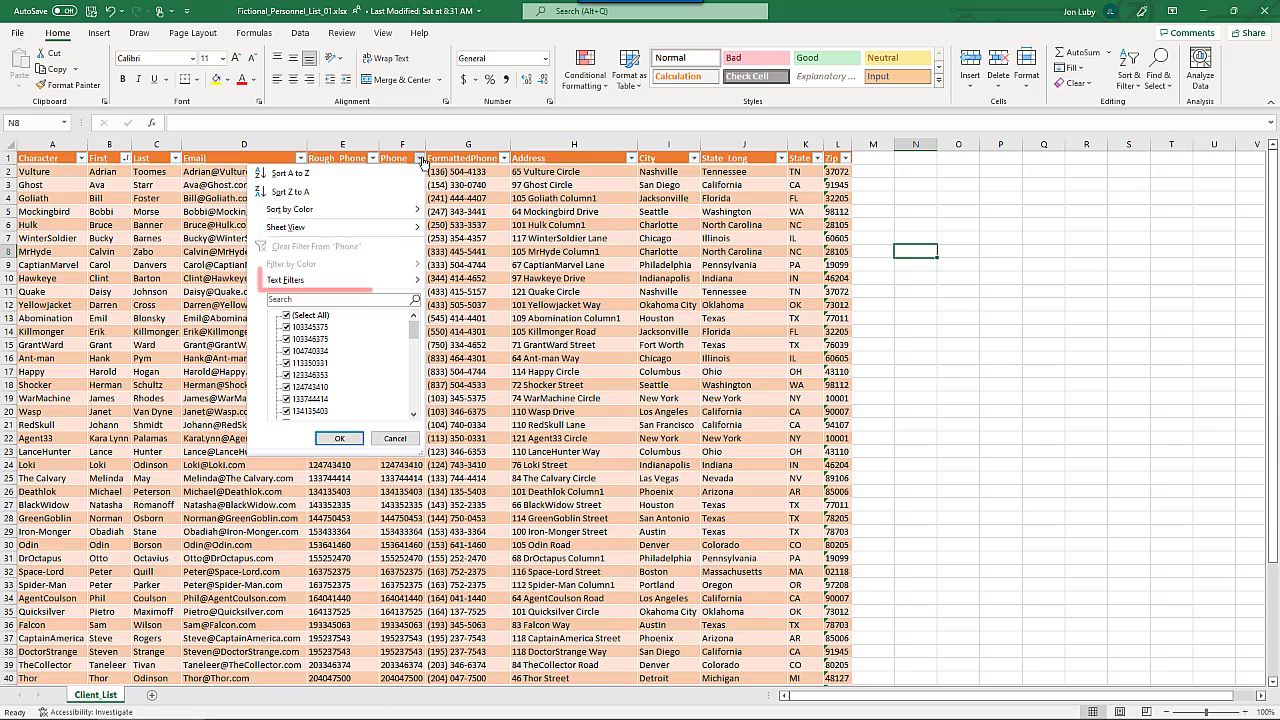
{"action": "left_click", "coordinate": [323, 279]}
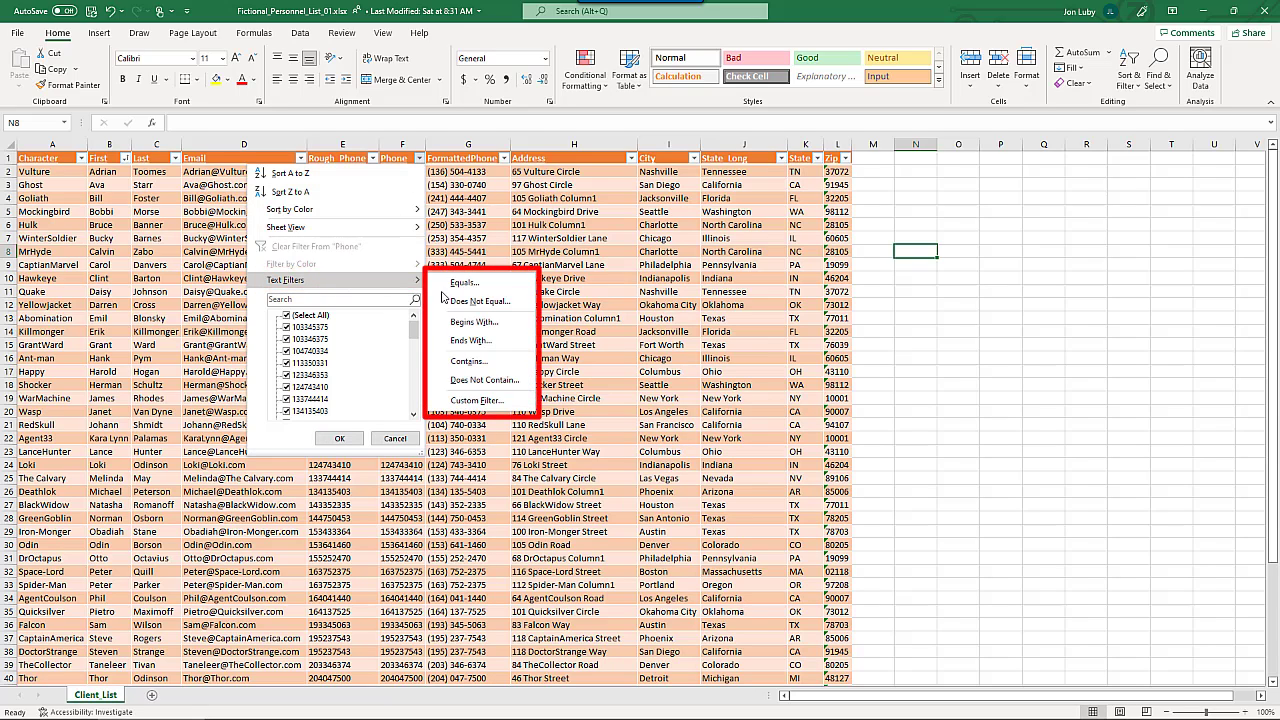
{"action": "left_click", "coordinate": [474, 322]}
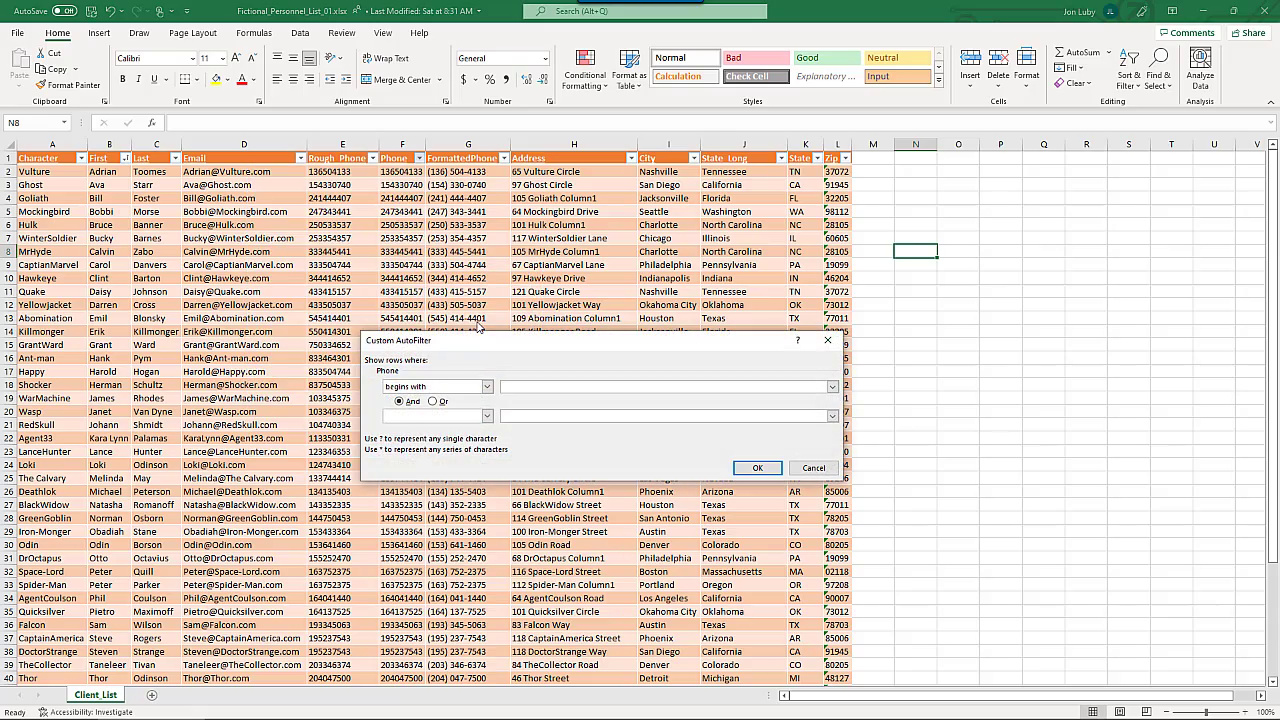
{"action": "type", "text": "433"}
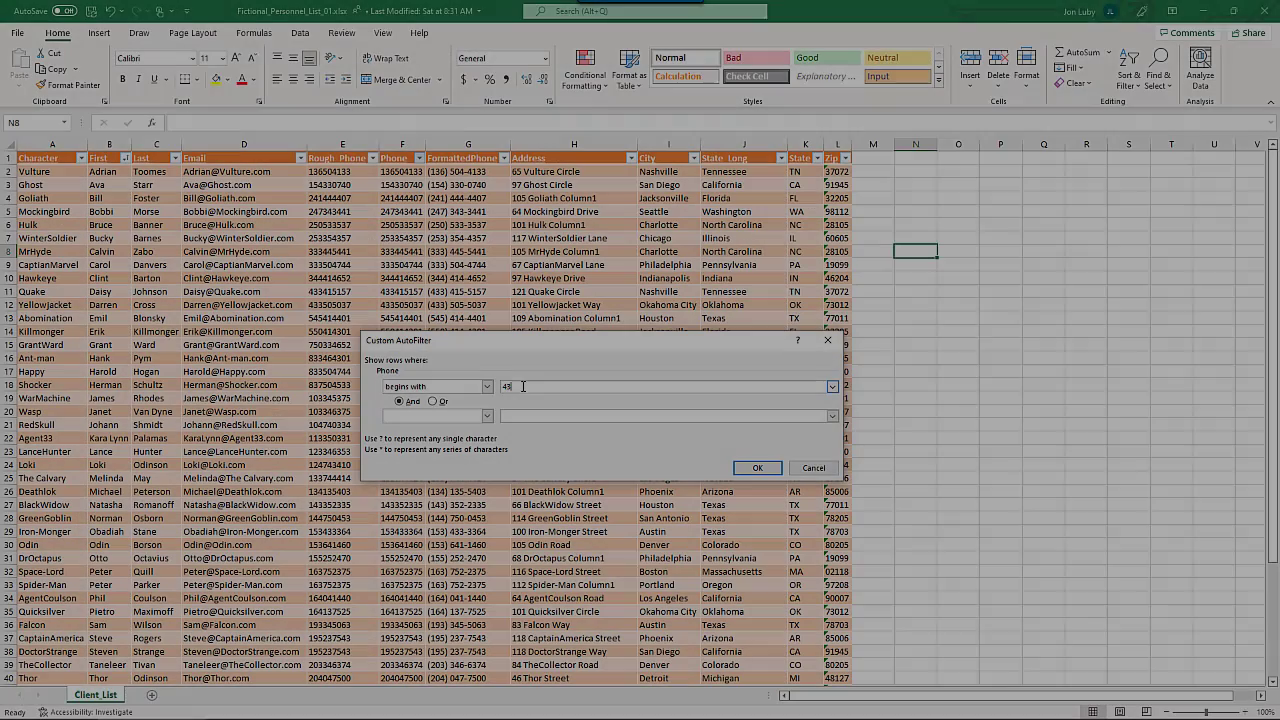
{"action": "left_click", "coordinate": [758, 467]}
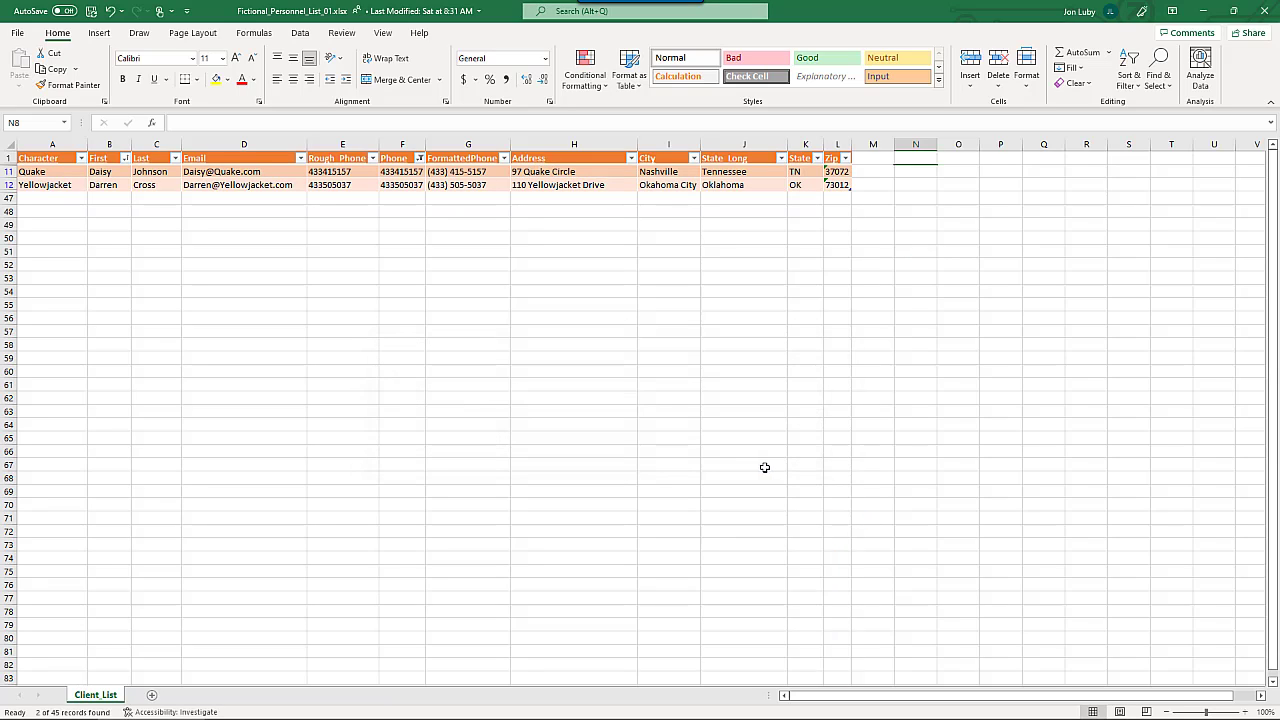
{"action": "left_click", "coordinate": [420, 158]}
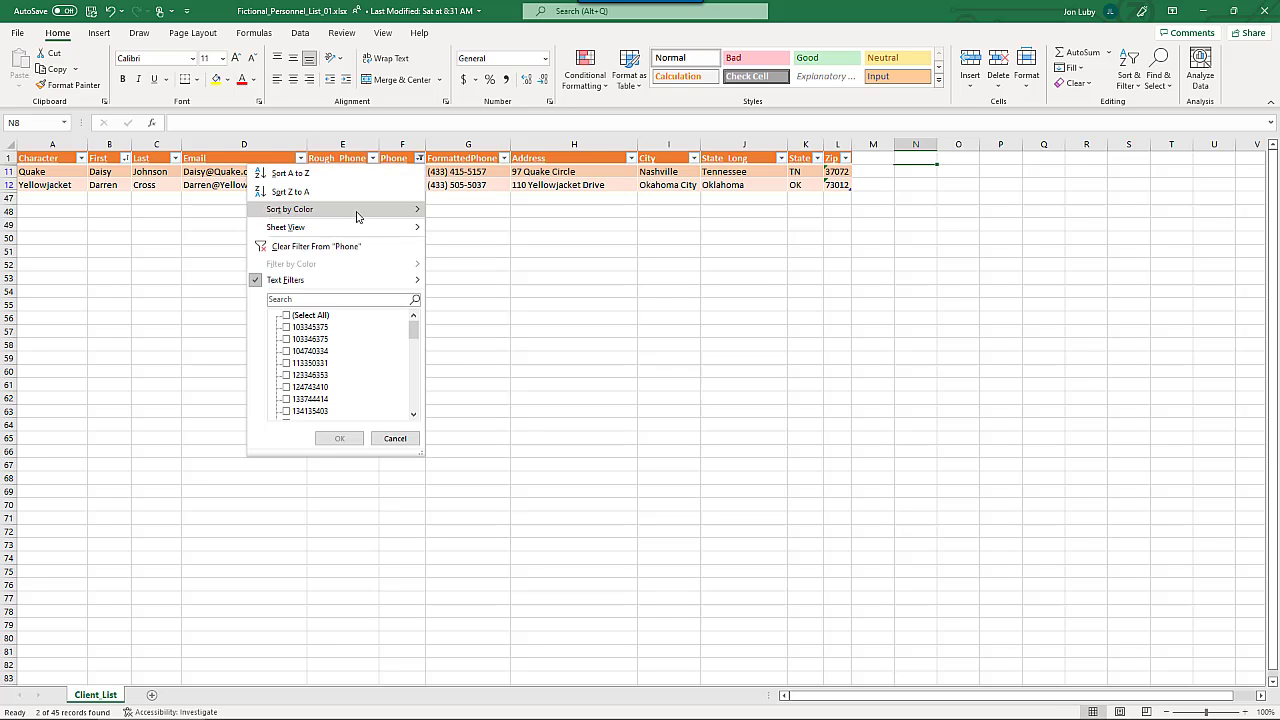
{"action": "left_click", "coordinate": [340, 247]}
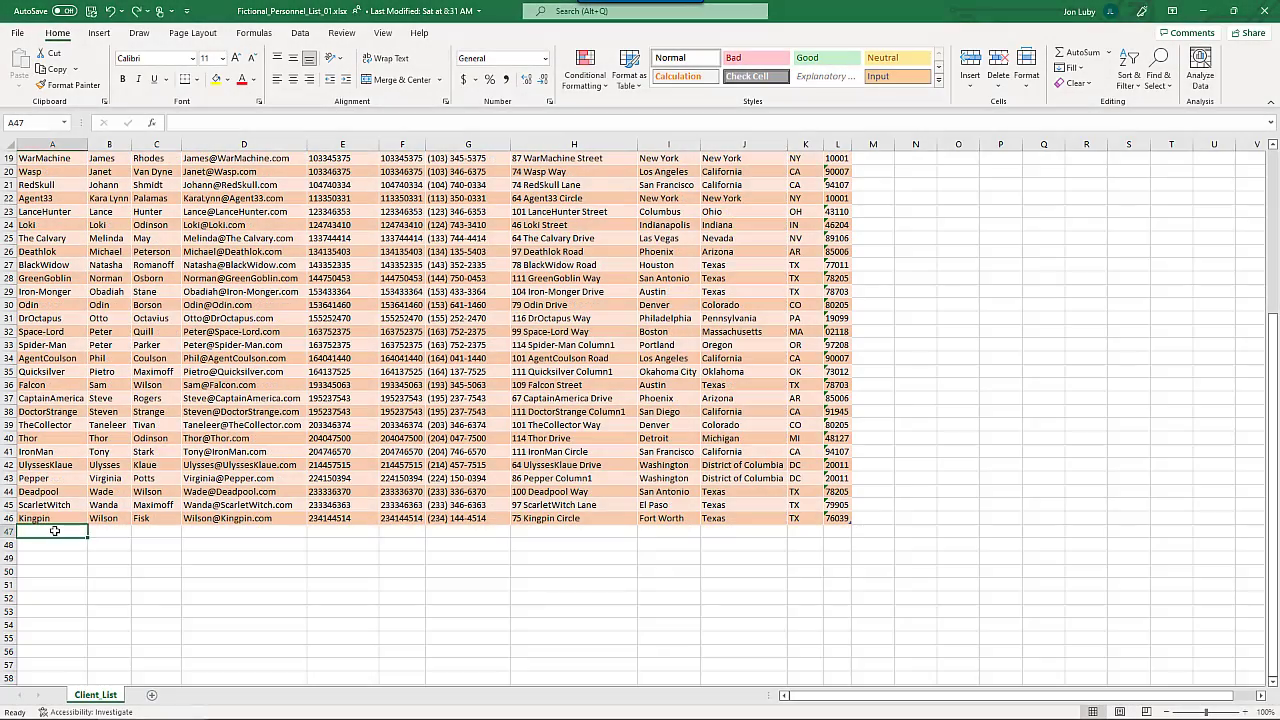
Add a record in row 47 below the table with Character Mickey, First Mickey and Last Mouse.
{"action": "type", "text": "Mickey"}
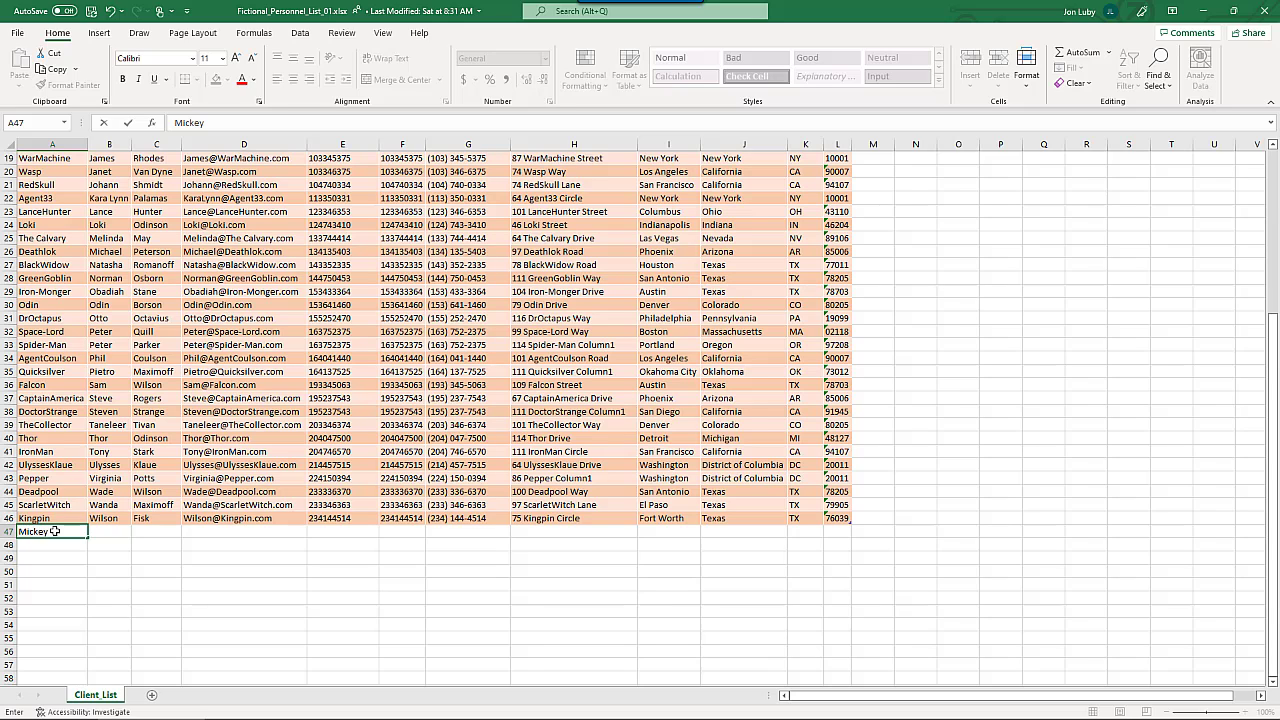
{"action": "key", "text": "Tab"}
{"action": "type", "text": "Mickey"}
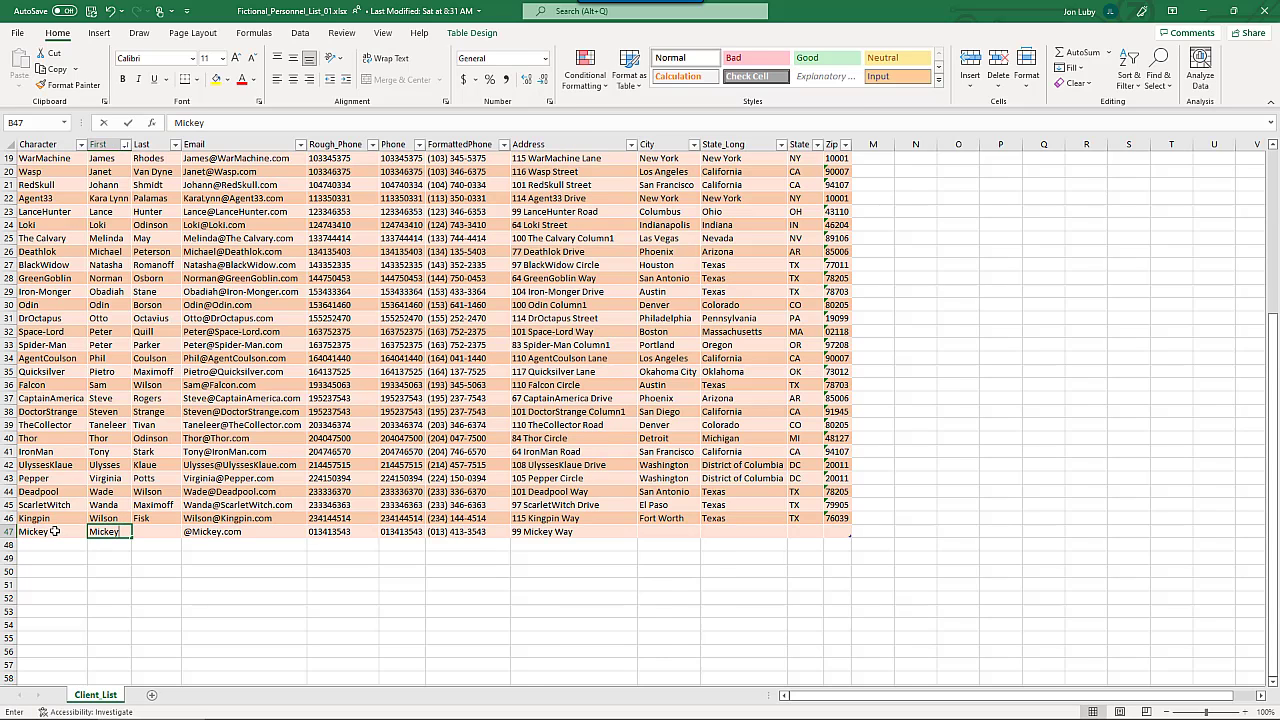
{"action": "key", "text": "Tab"}
{"action": "type", "text": "Mouse"}
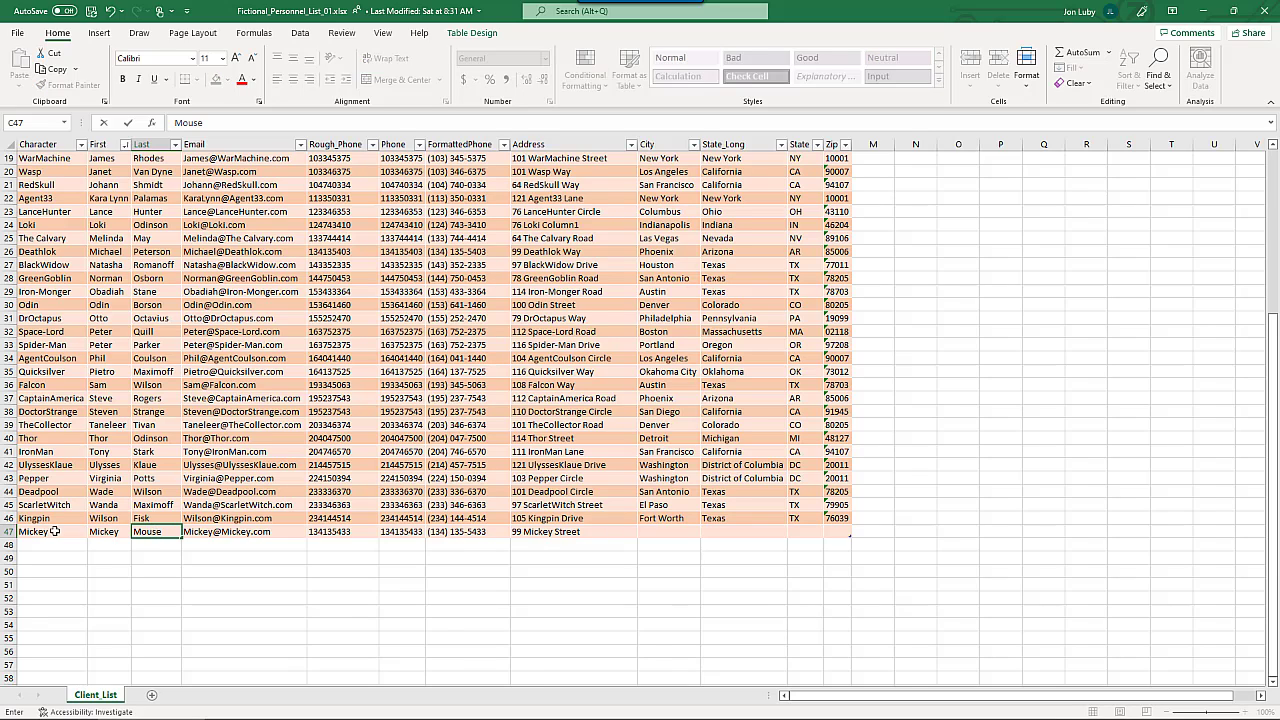
{"action": "key", "text": "Tab"}
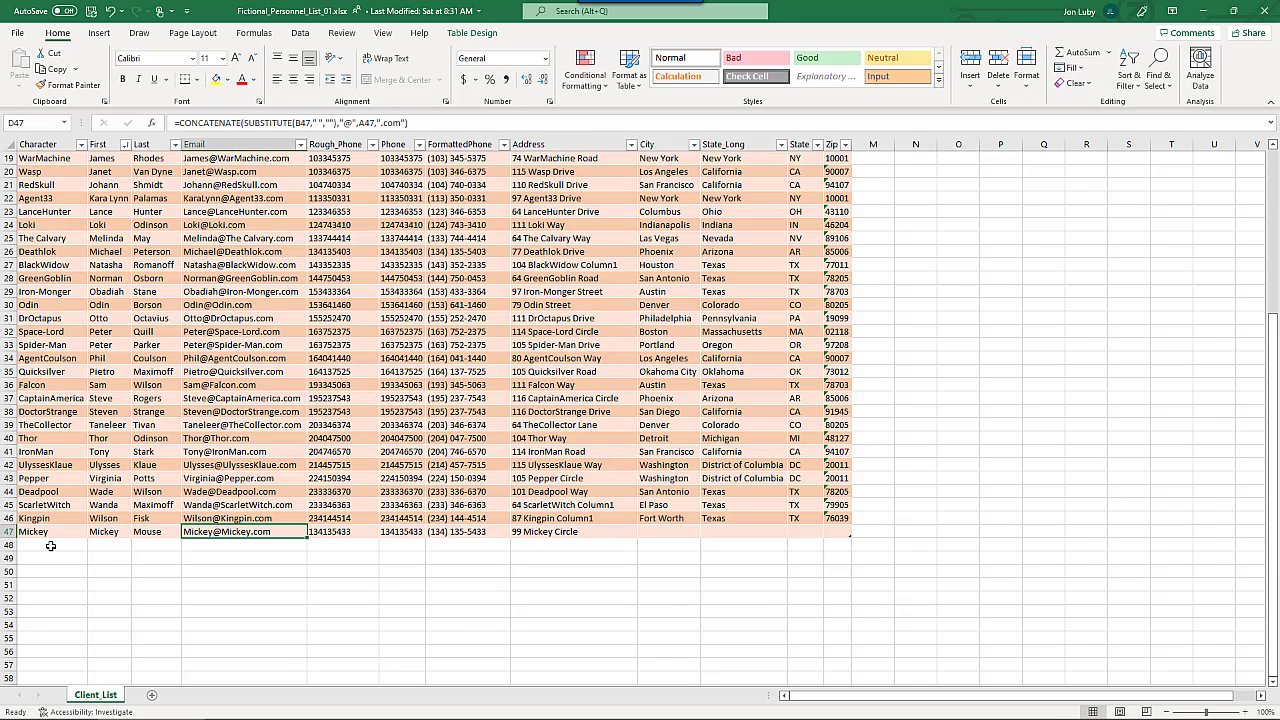
Add a record in row 48 below the table with Character Donald, First Donald and Last Duck.
{"action": "left_click", "coordinate": [50, 545]}
{"action": "type", "text": "Donal"}
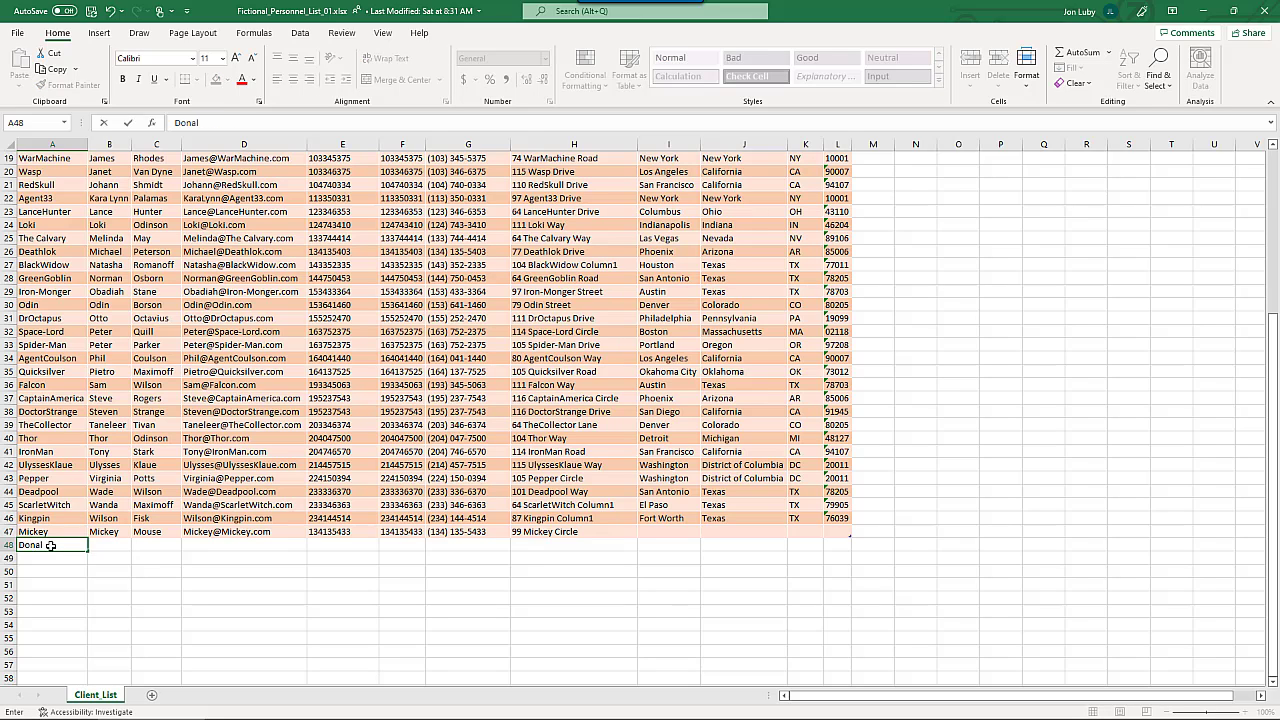
{"action": "type", "text": "d"}
{"action": "key", "text": "Tab"}
{"action": "type", "text": "Donal"}
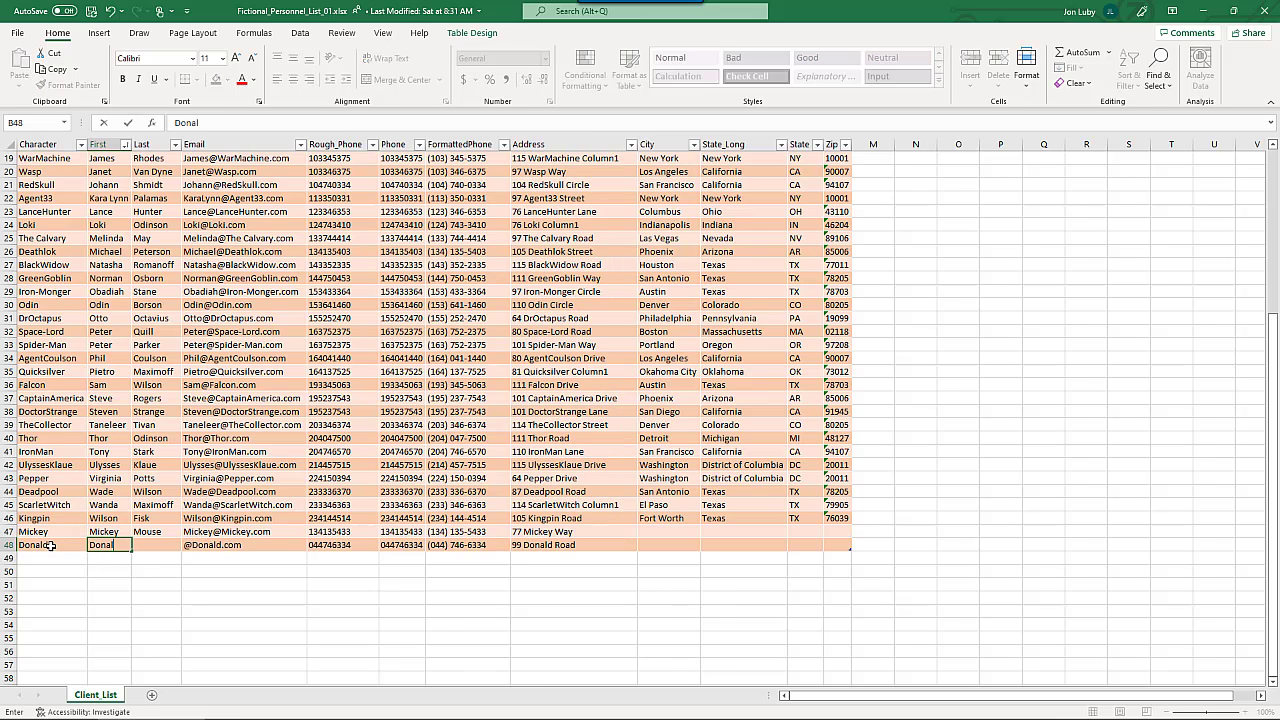
{"action": "type", "text": "d"}
{"action": "key", "text": "Tab"}
{"action": "type", "text": "Duck"}
{"action": "key", "text": "Return"}
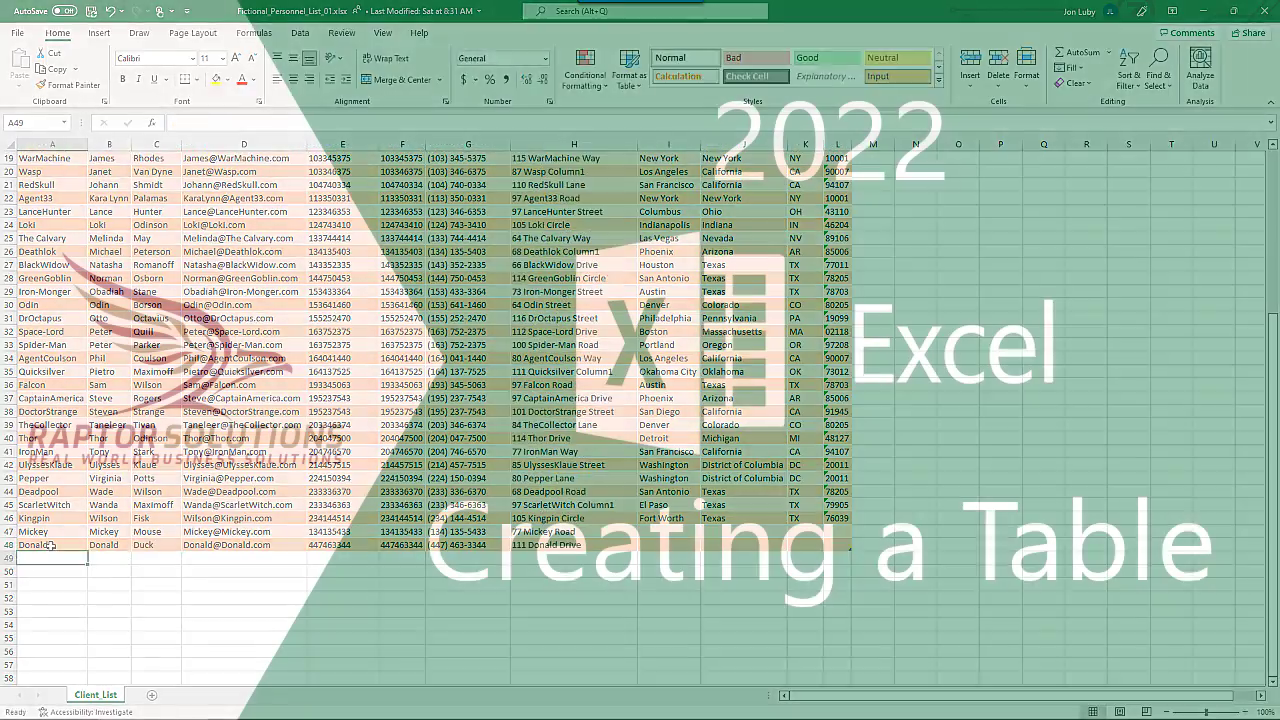